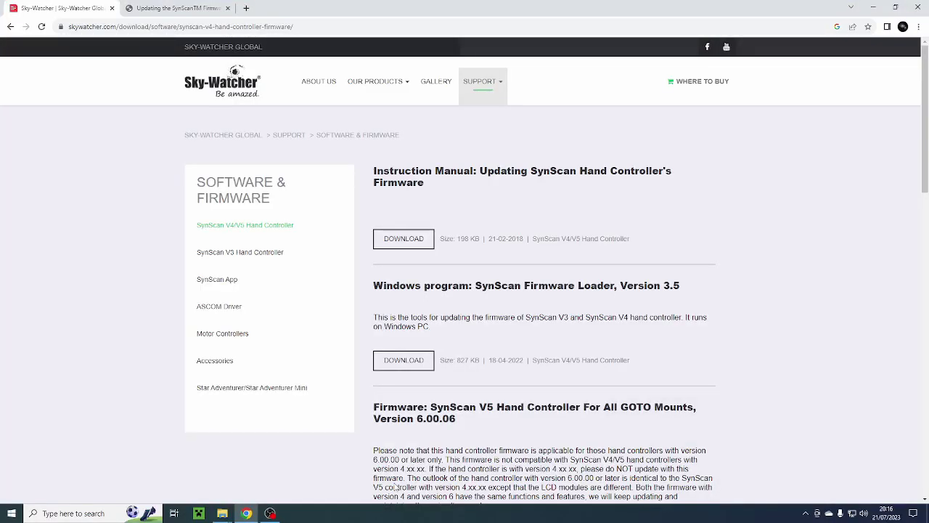
Step: Download the Motor Controller Firmware Loader 1.78 zip from Software & Firmware > Motor Controllers
{"action": "mouse_move", "coordinate": [488, 87]}
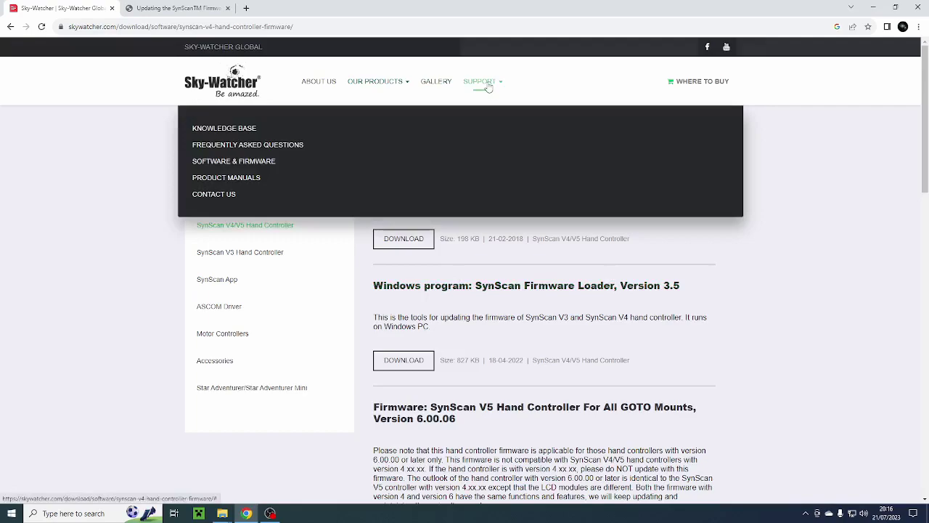
{"action": "left_click", "coordinate": [254, 170]}
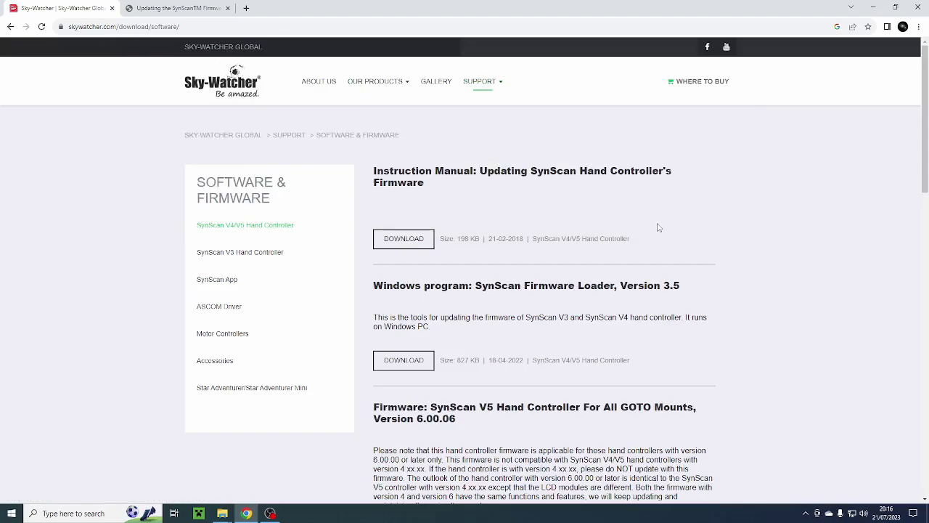
{"action": "left_click", "coordinate": [237, 339]}
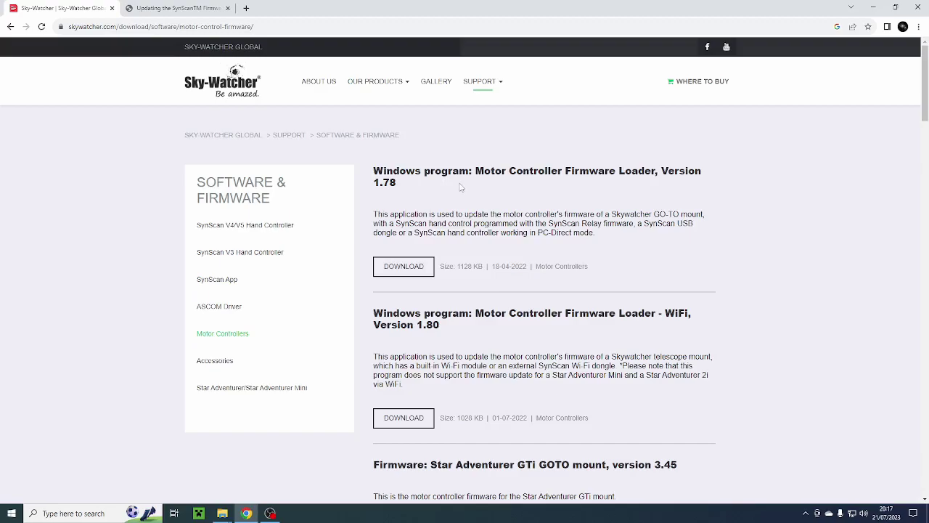
{"action": "left_click", "coordinate": [404, 267]}
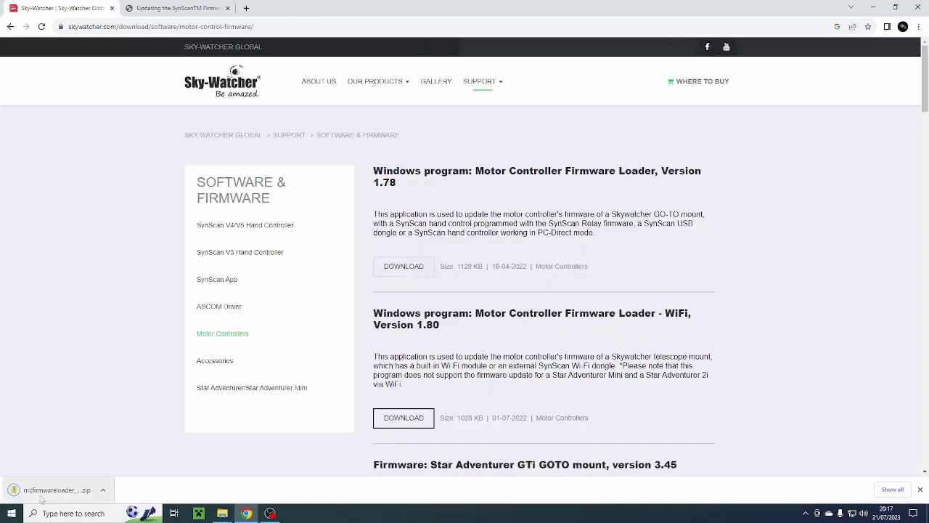
Step: Run MCFirmwareLoader from the zip past the SmartScreen warning and centre the loader window
{"action": "left_click", "coordinate": [57, 493]}
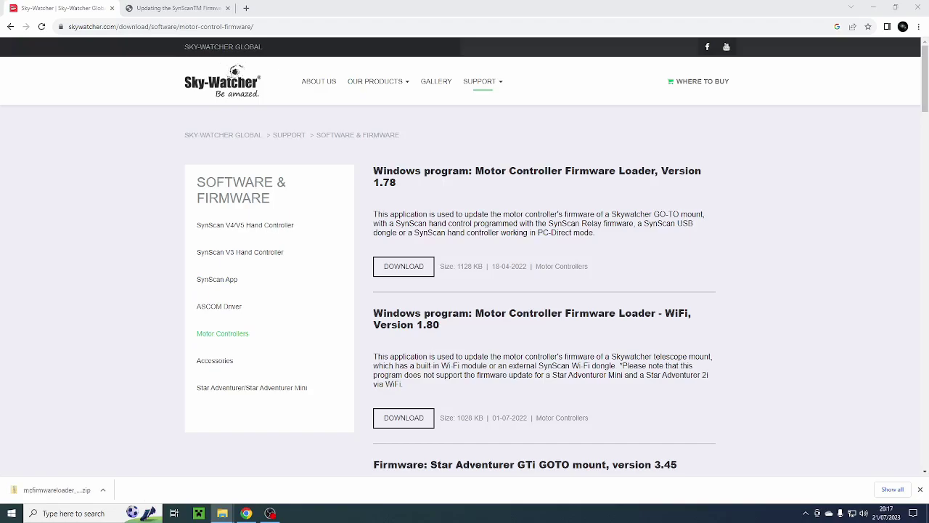
{"action": "left_click_drag", "start_coordinate": [733, 37], "coordinate": [344, 71]}
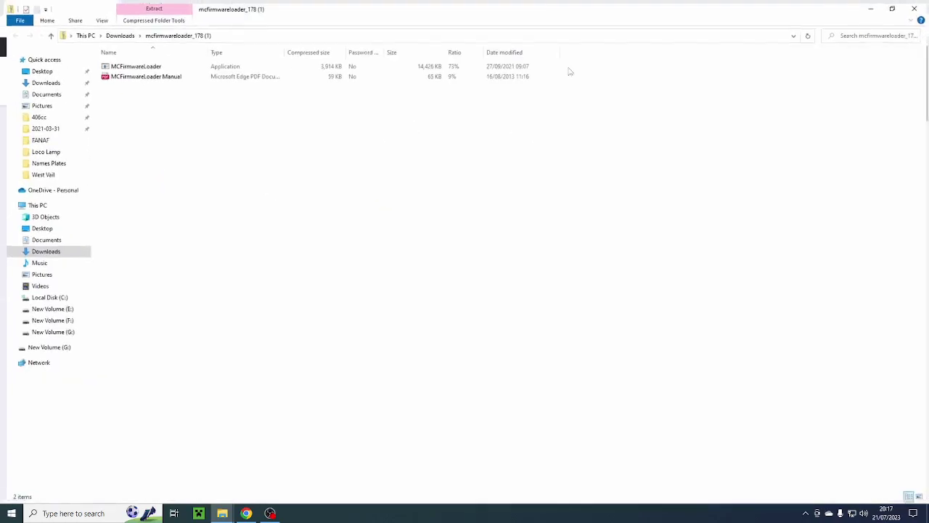
{"action": "left_click", "coordinate": [564, 72]}
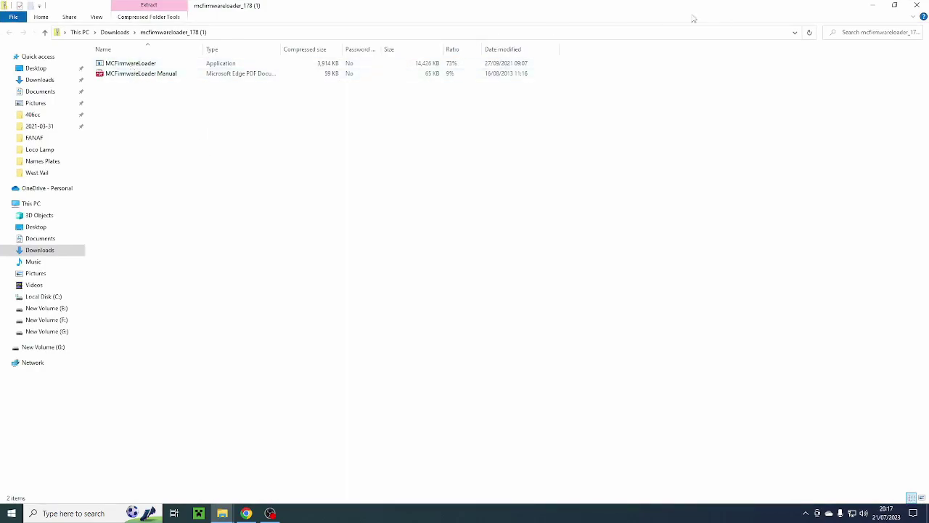
{"action": "double_click", "coordinate": [127, 68]}
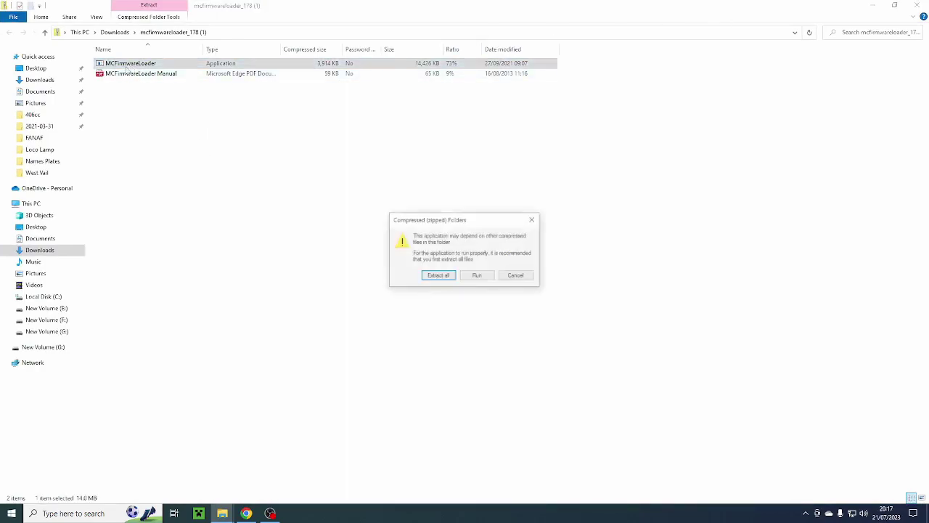
{"action": "left_click", "coordinate": [475, 275]}
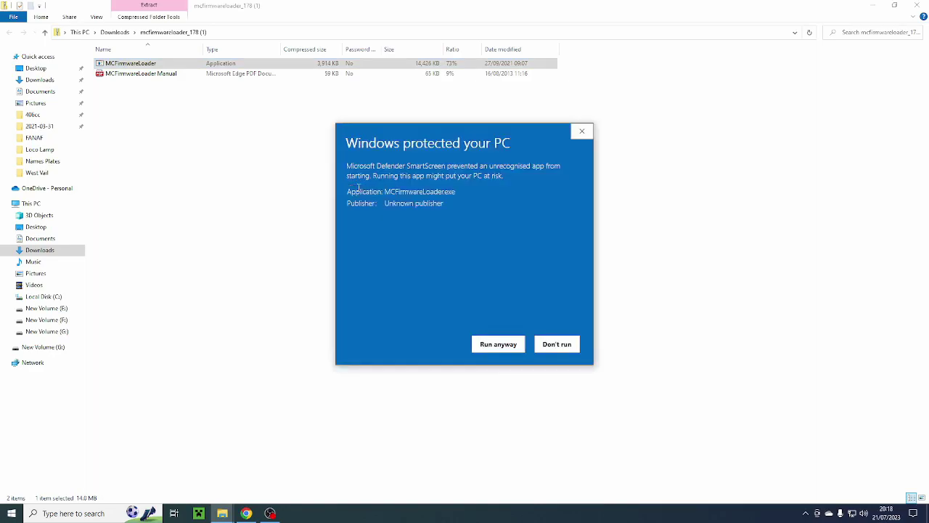
{"action": "left_click", "coordinate": [491, 342]}
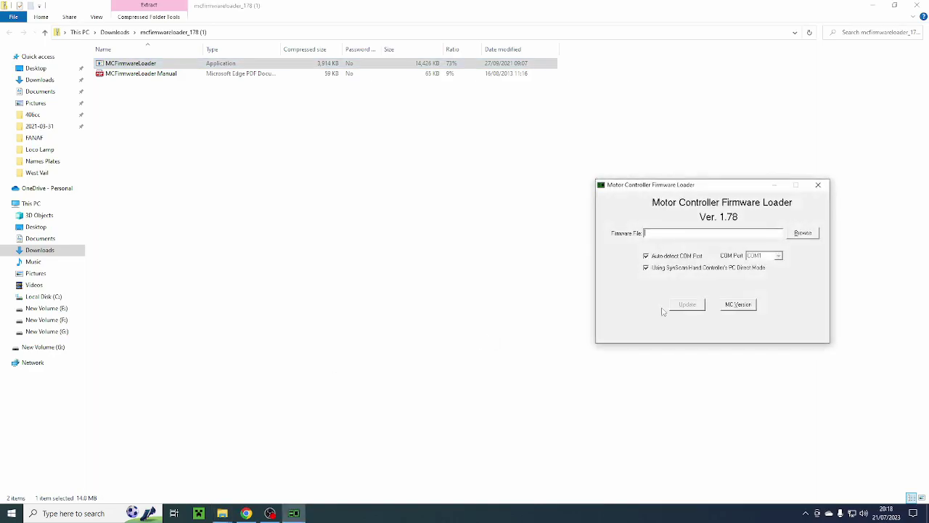
{"action": "left_click_drag", "start_coordinate": [748, 187], "coordinate": [480, 171]}
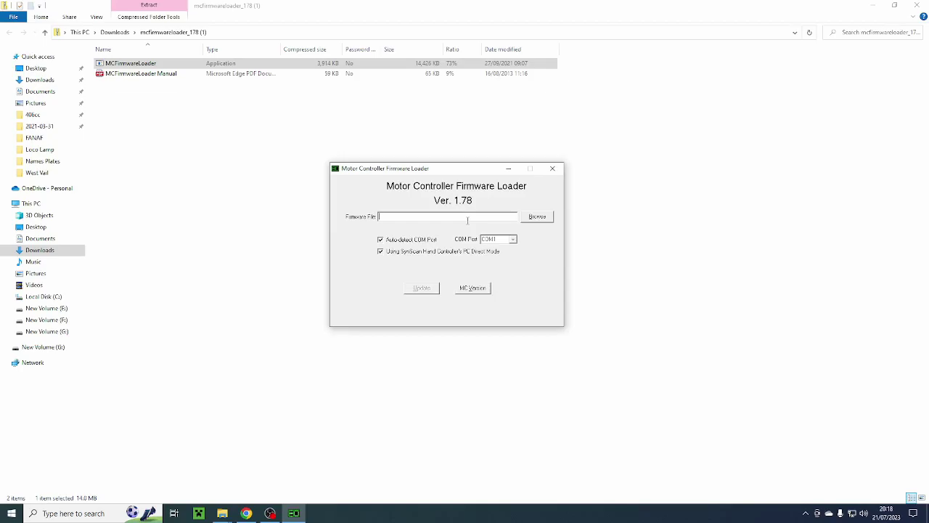
Step: Back in Chrome, scroll the motor controller firmware list down to EQ3, EQ5 Pro Goto Mount 2.07
{"action": "key", "text": "alt+Tab"}
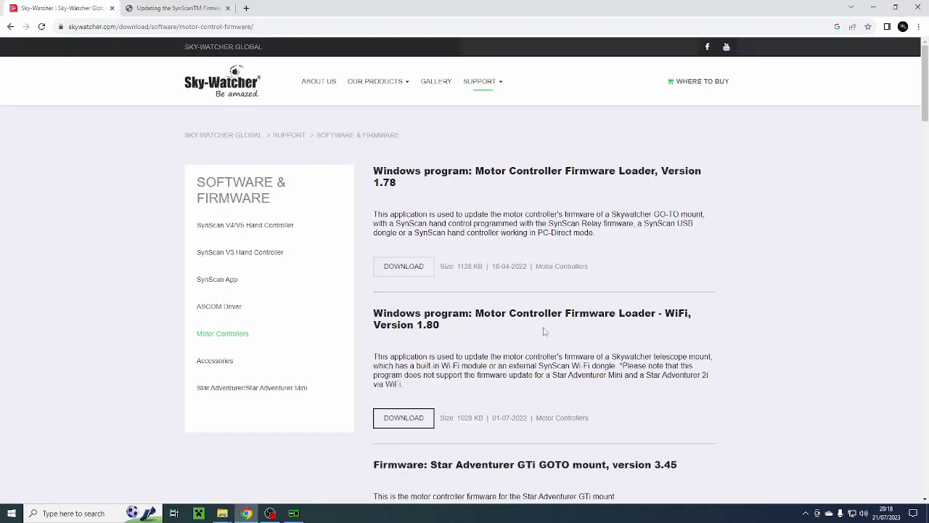
{"action": "left_click_drag", "start_coordinate": [925, 89], "coordinate": [925, 133]}
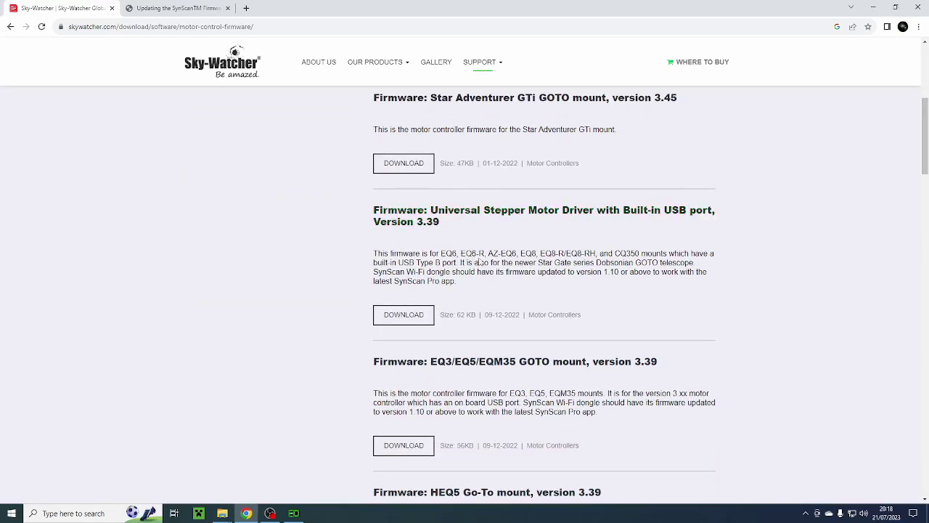
{"action": "left_click_drag", "start_coordinate": [489, 253], "coordinate": [518, 253]}
{"action": "left_click_drag", "start_coordinate": [925, 140], "coordinate": [925, 372]}
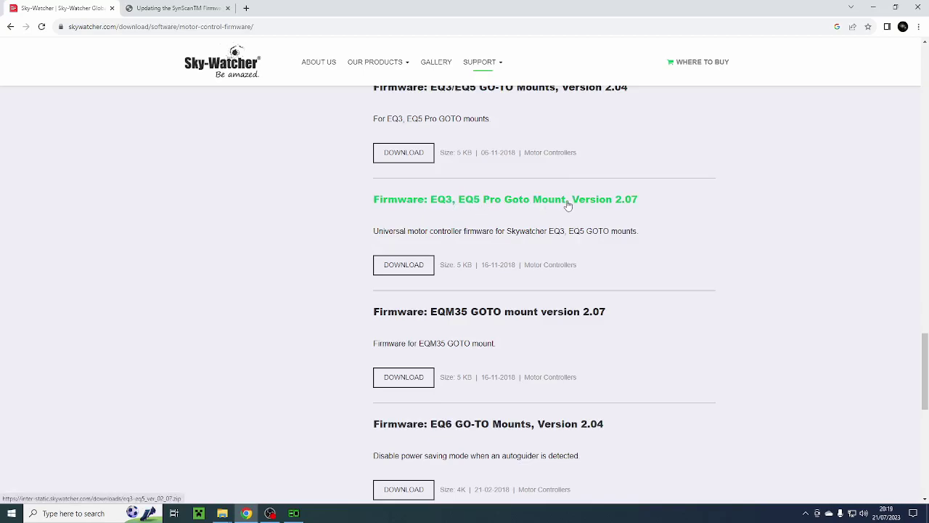
Step: Download the EQ3, EQ5 Pro 2.07 firmware and bring Firmware Loader 1.78 forward
{"action": "left_click", "coordinate": [404, 266]}
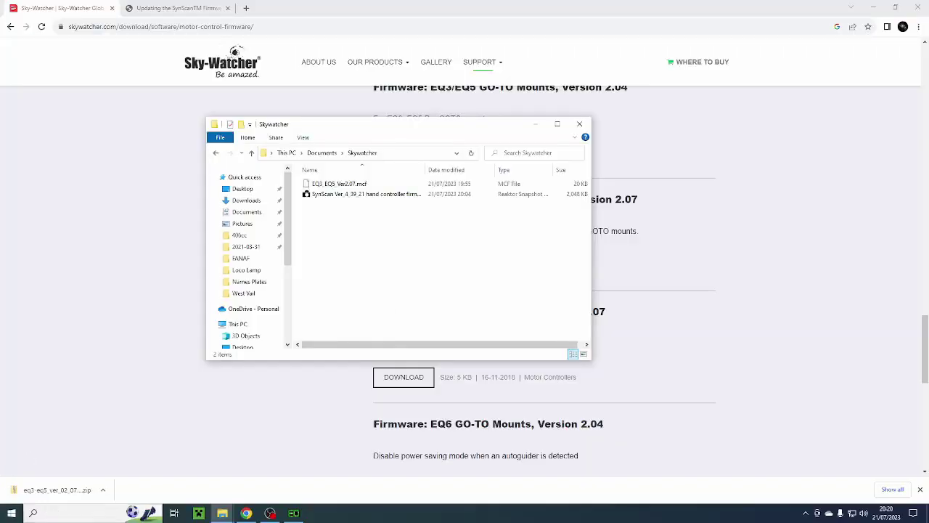
{"action": "left_click", "coordinate": [294, 513]}
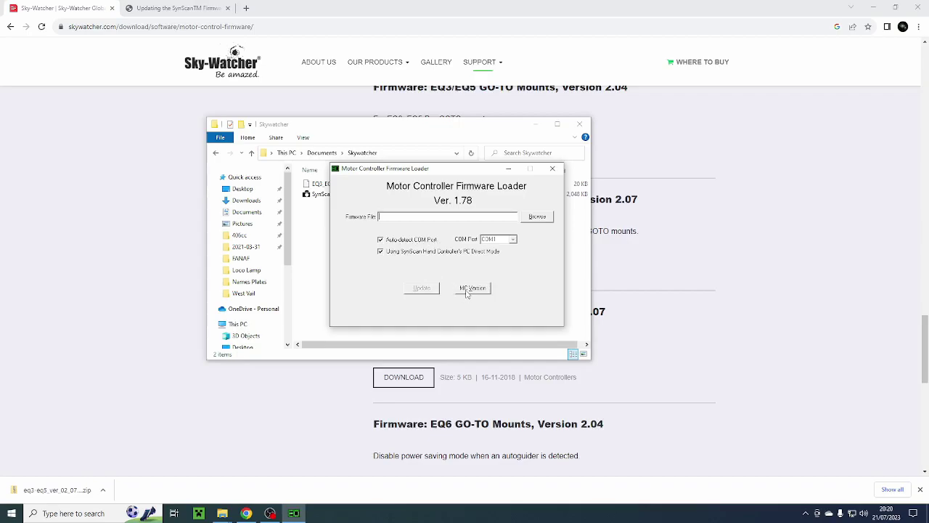
Step: Read the mount's firmware version (2.7.02) and load EQ3_EQ5_Ver2.07.mcf as the firmware file
{"action": "key", "text": "Tab"}
{"action": "left_click", "coordinate": [473, 289]}
{"action": "left_click", "coordinate": [539, 220]}
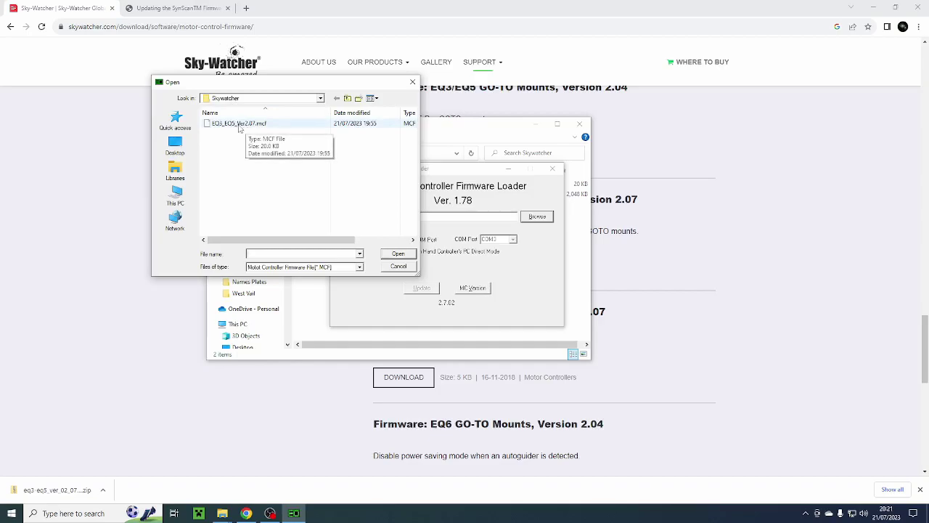
{"action": "left_click", "coordinate": [239, 124]}
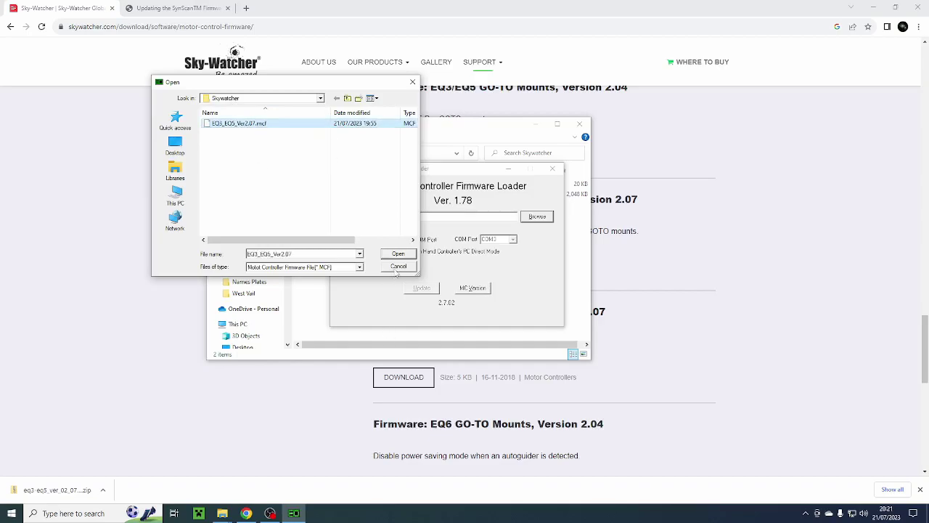
{"action": "left_click", "coordinate": [397, 254]}
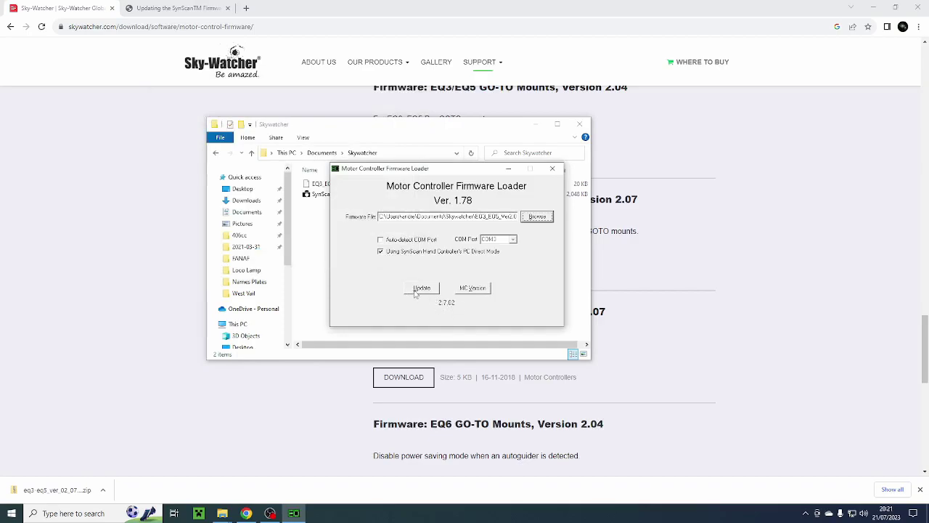
Step: Flash EQ3_EQ5_Ver2.07.mcf to the motor controller and wait for Update Complete
{"action": "left_click", "coordinate": [419, 289]}
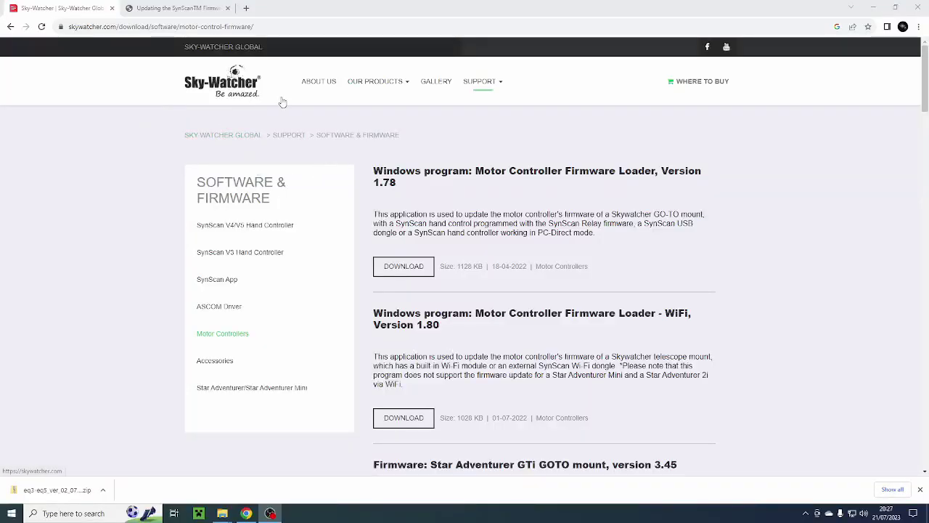
Step: Go to Support > Software & Firmware to reach the SynScan V4/V5 Hand Controller downloads
{"action": "mouse_move", "coordinate": [472, 81]}
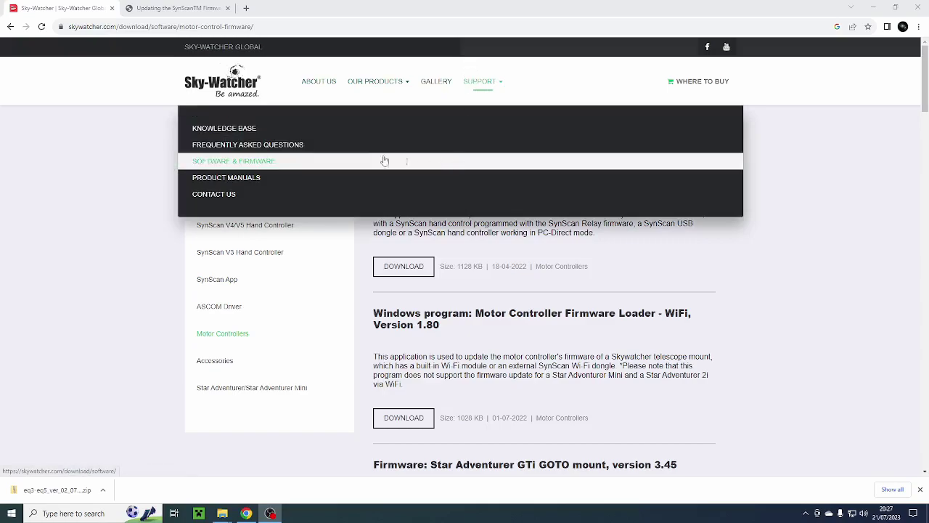
{"action": "left_click", "coordinate": [322, 164]}
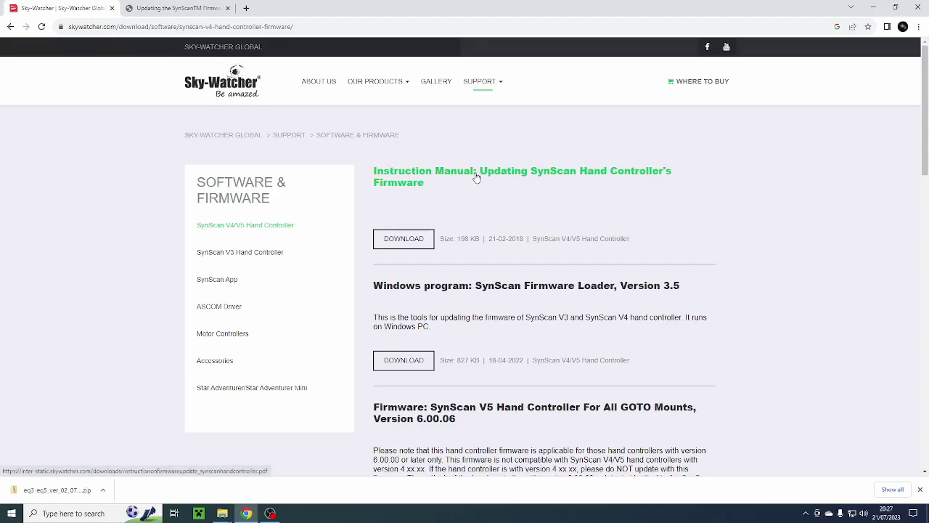
Step: Download and open the SynScan firmware update instruction manual PDF, reading through page 1
{"action": "left_click", "coordinate": [405, 239]}
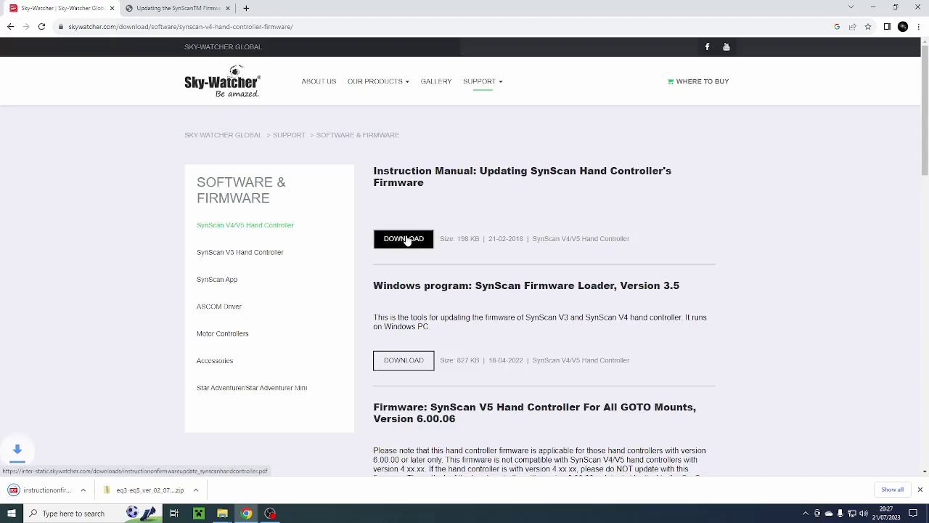
{"action": "left_click", "coordinate": [52, 489]}
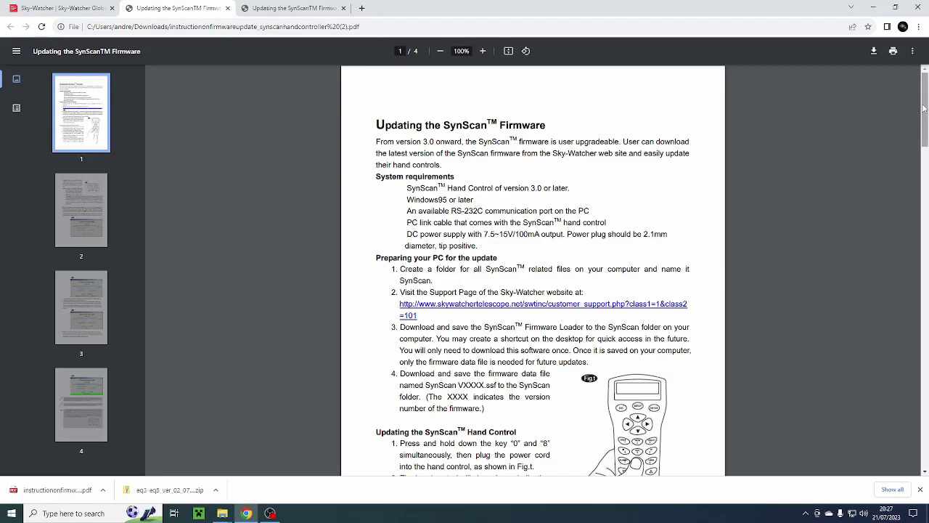
{"action": "left_click_drag", "start_coordinate": [924, 108], "coordinate": [855, 186]}
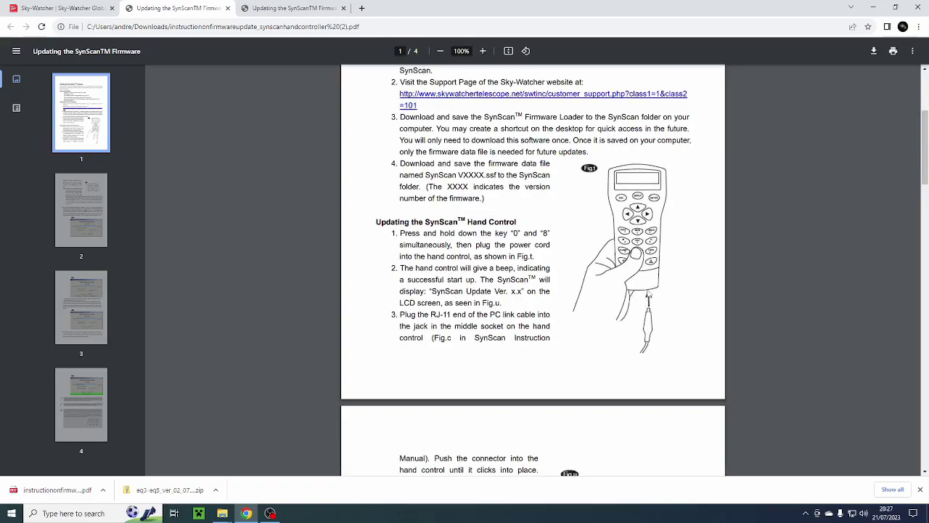
{"action": "scroll", "coordinate": [695, 282], "scroll_direction": "down", "scroll_amount": 1}
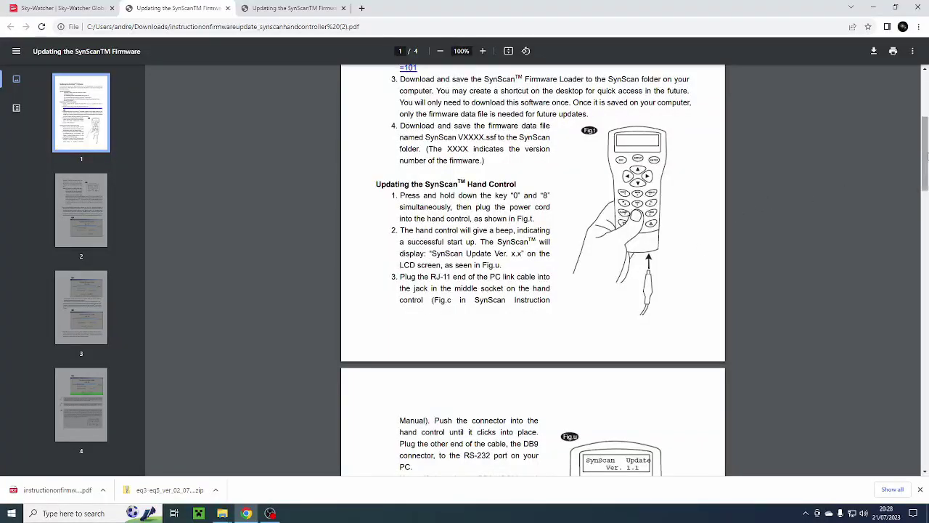
Step: Scroll the update manual down to page 3
{"action": "left_click_drag", "start_coordinate": [926, 159], "coordinate": [924, 441]}
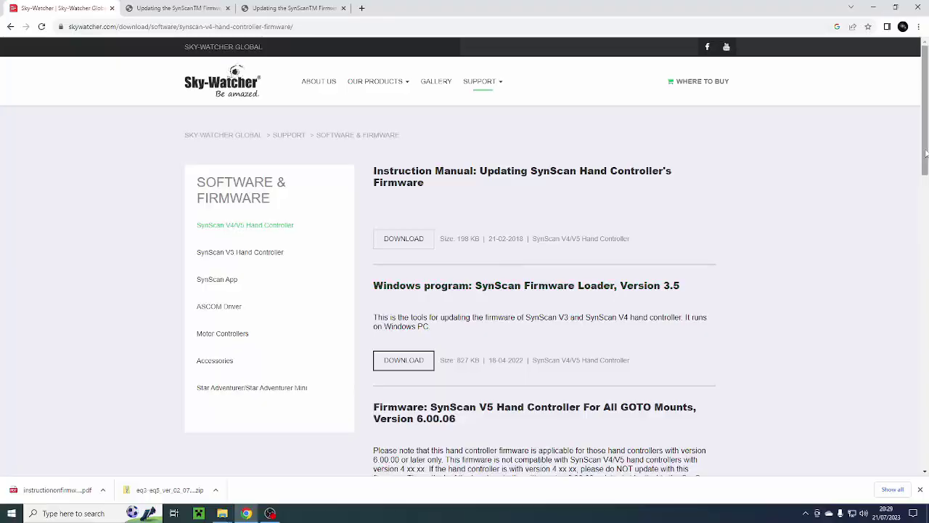
Step: Download SynScan Firmware Loader 3.5 and run it from the zip via More info > Run anyway
{"action": "scroll", "coordinate": [926, 153], "scroll_direction": "down", "scroll_amount": 2}
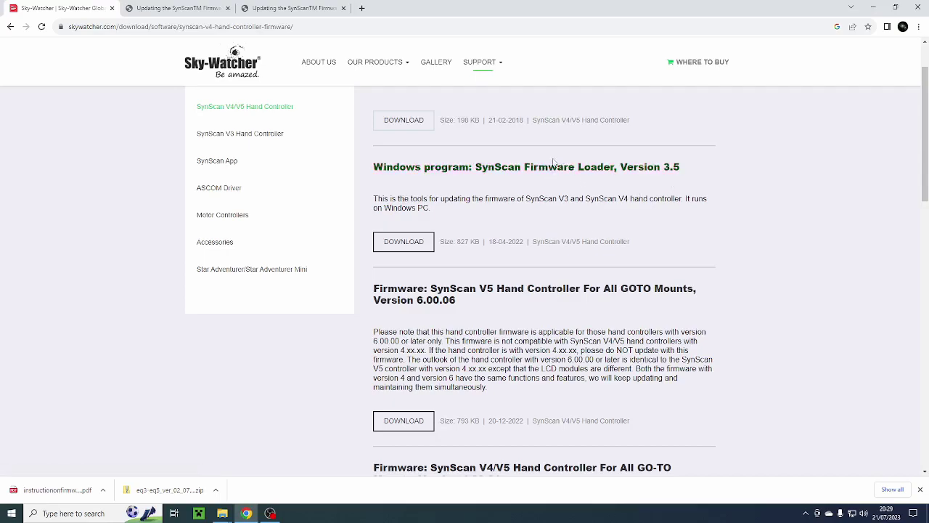
{"action": "left_click", "coordinate": [407, 244]}
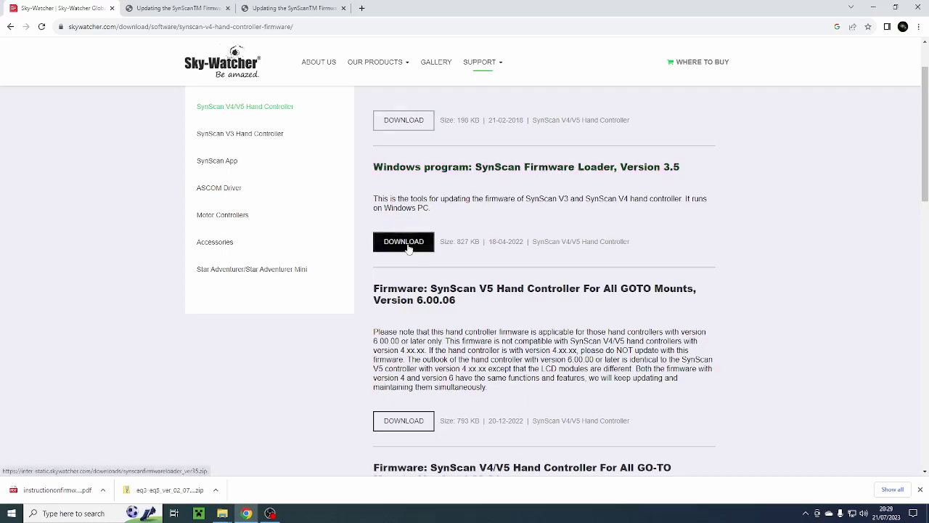
{"action": "left_click", "coordinate": [72, 490]}
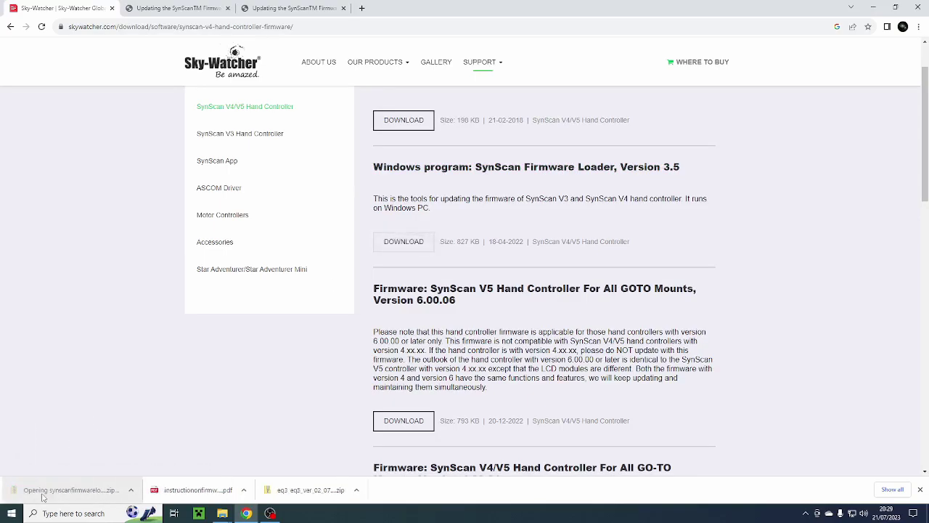
{"action": "double_click", "coordinate": [347, 184]}
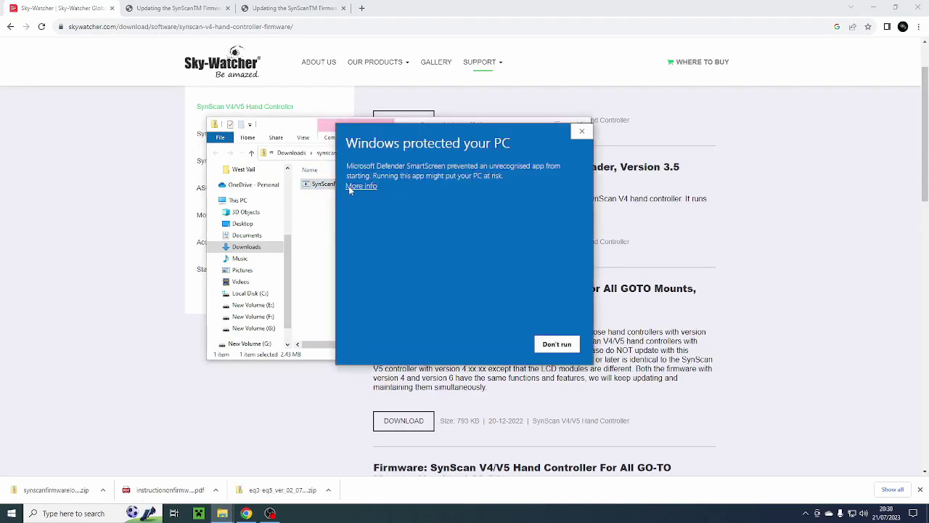
{"action": "left_click", "coordinate": [362, 186]}
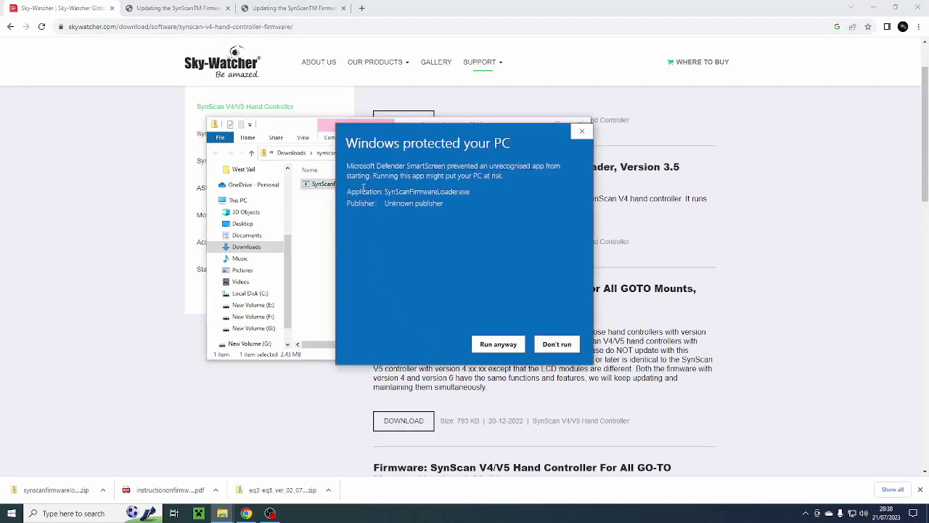
{"action": "left_click", "coordinate": [481, 346]}
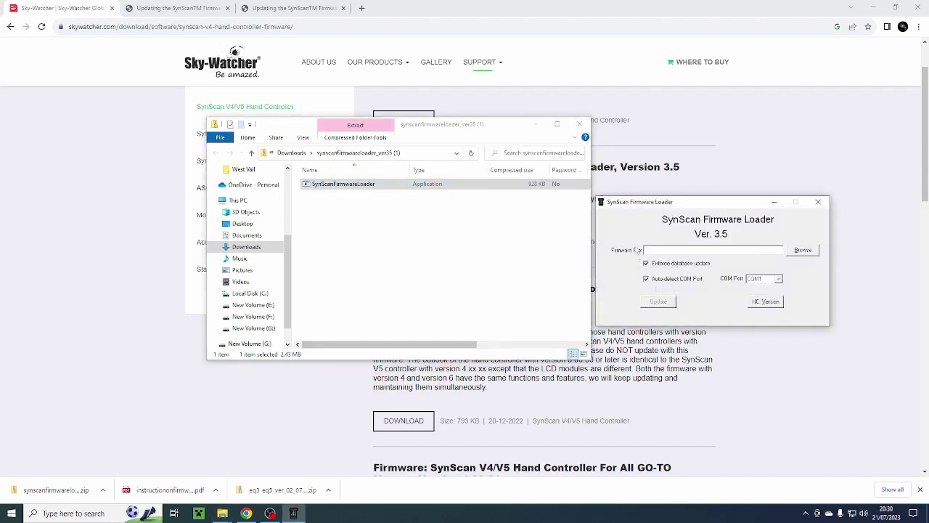
Step: Check the HC Version readout (Hardware 4.16, Firmware 4.39, Database 4.02), then minimize the loader
{"action": "left_click_drag", "start_coordinate": [651, 205], "coordinate": [332, 159]}
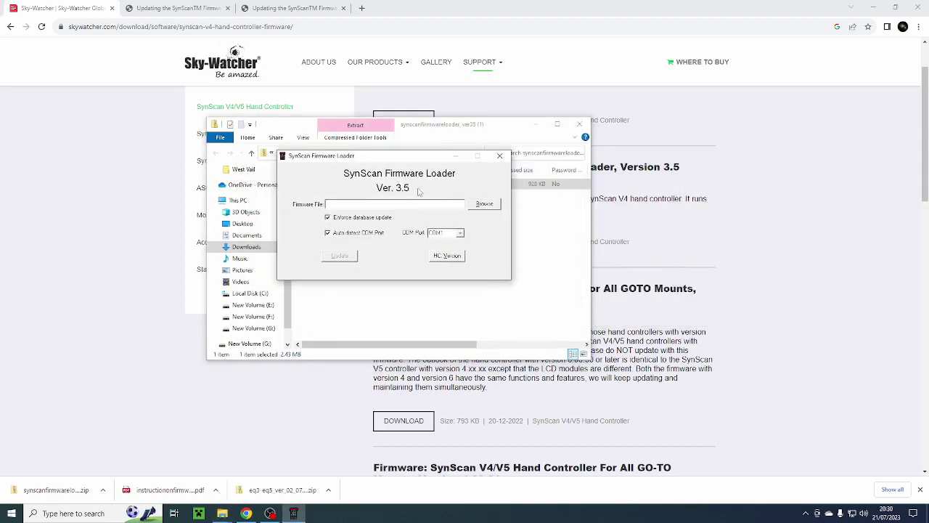
{"action": "left_click", "coordinate": [445, 258]}
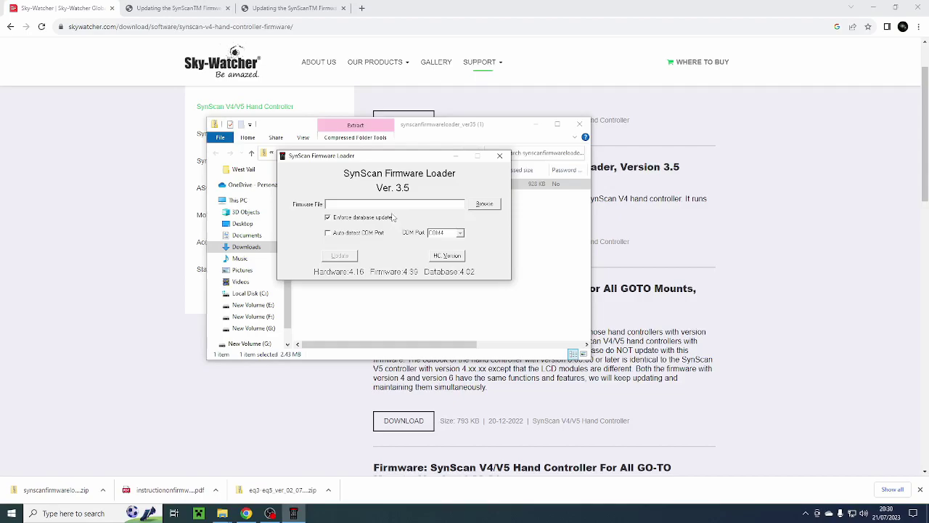
{"action": "left_click", "coordinate": [457, 156]}
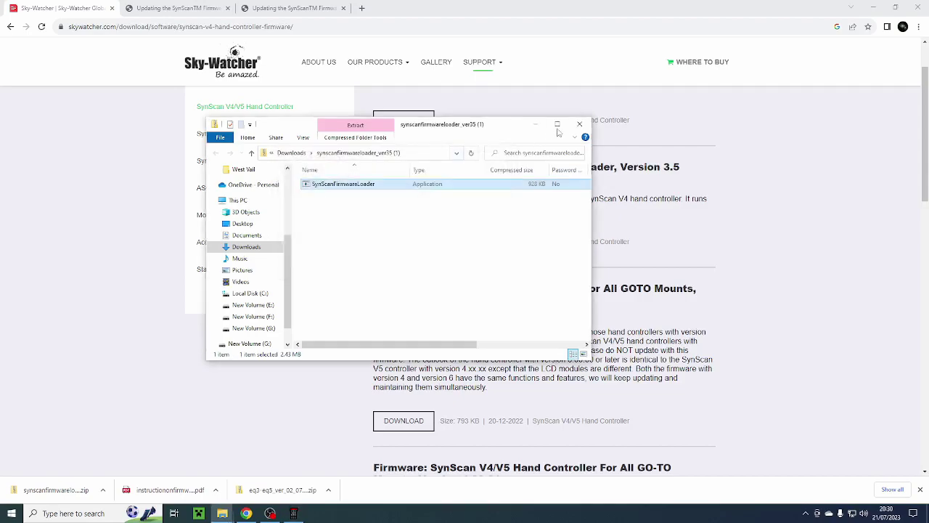
Step: Download the Version 4.39.21 SynScan V4/V5 firmware zip and show its file in the Skywatcher folder
{"action": "left_click", "coordinate": [536, 124]}
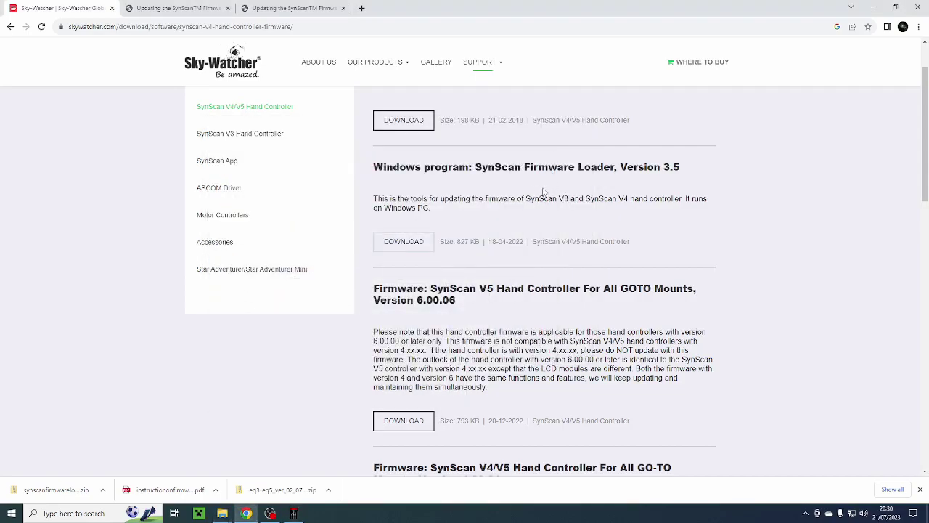
{"action": "left_click_drag", "start_coordinate": [925, 103], "coordinate": [926, 198]}
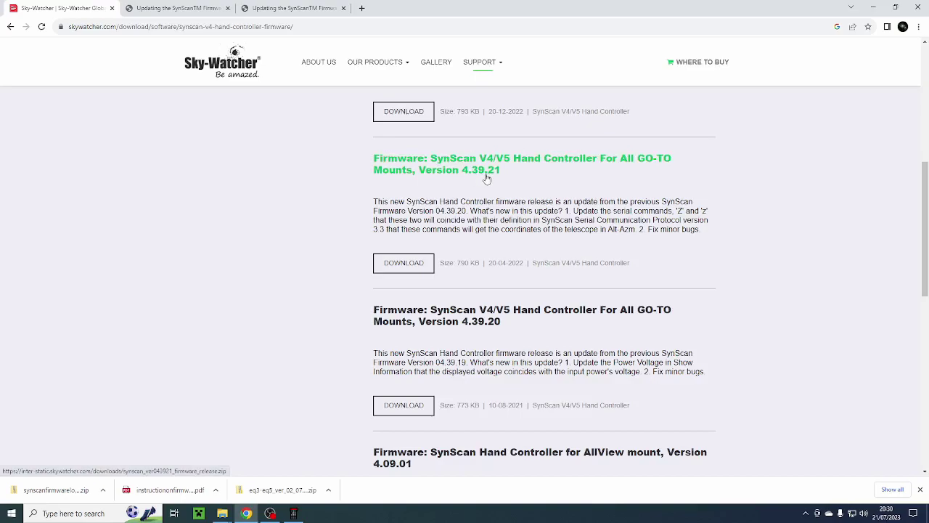
{"action": "left_click", "coordinate": [400, 264]}
{"action": "left_click", "coordinate": [331, 154]}
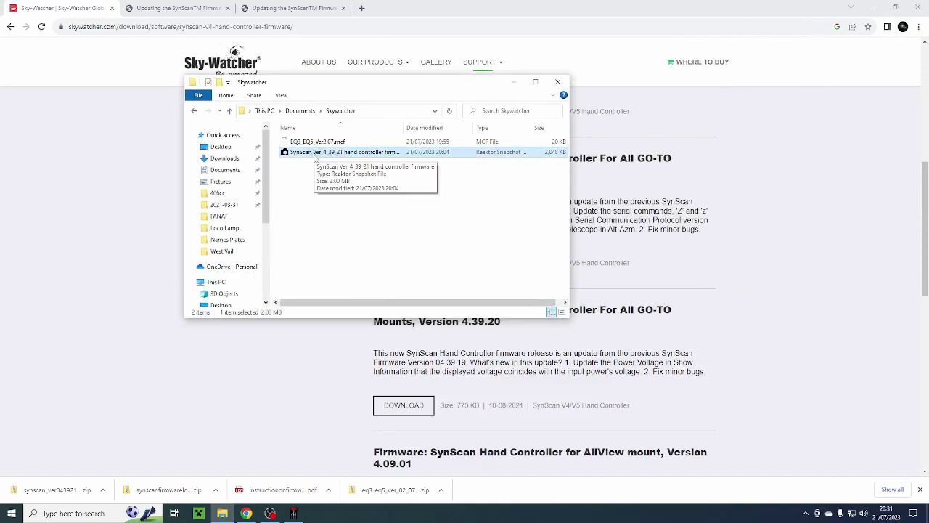
Step: Load the SynScan Ver 4_39_21 firmware file into the loader and start the Update
{"action": "double_click", "coordinate": [315, 154]}
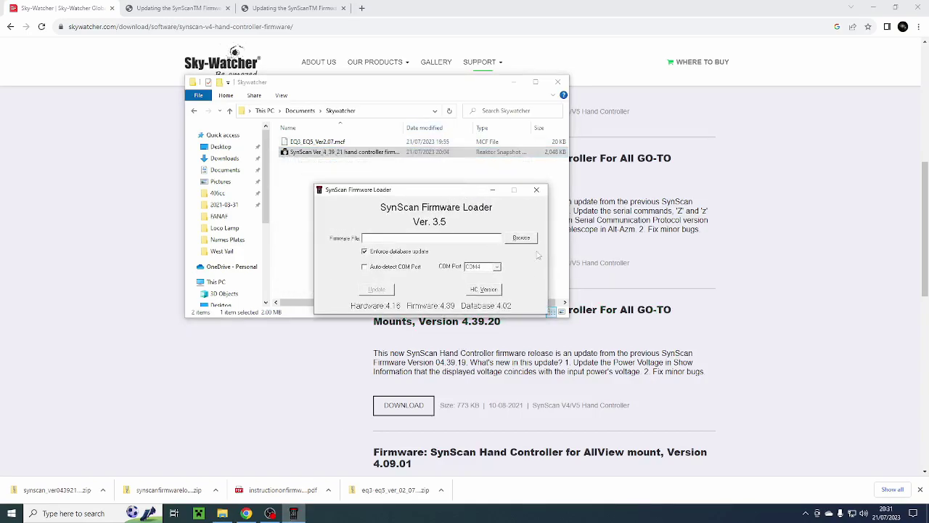
{"action": "left_click", "coordinate": [522, 238]}
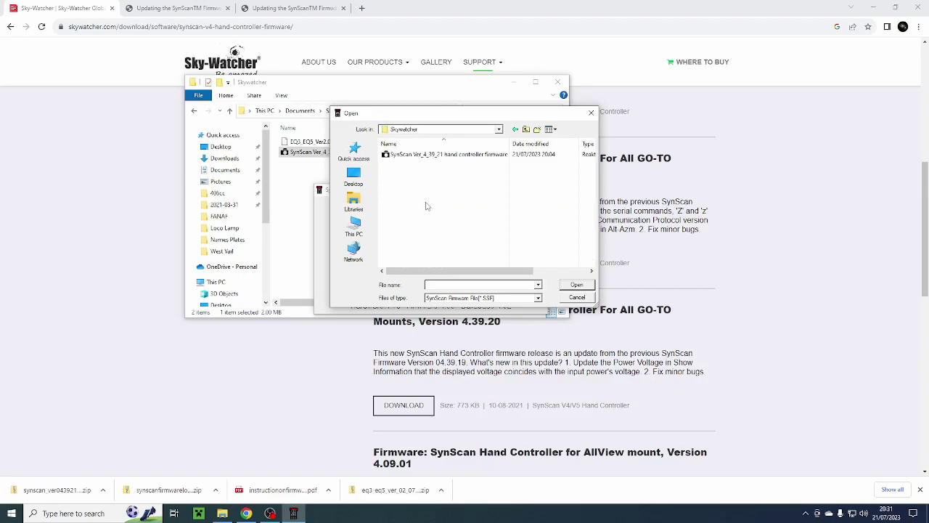
{"action": "left_click", "coordinate": [425, 156]}
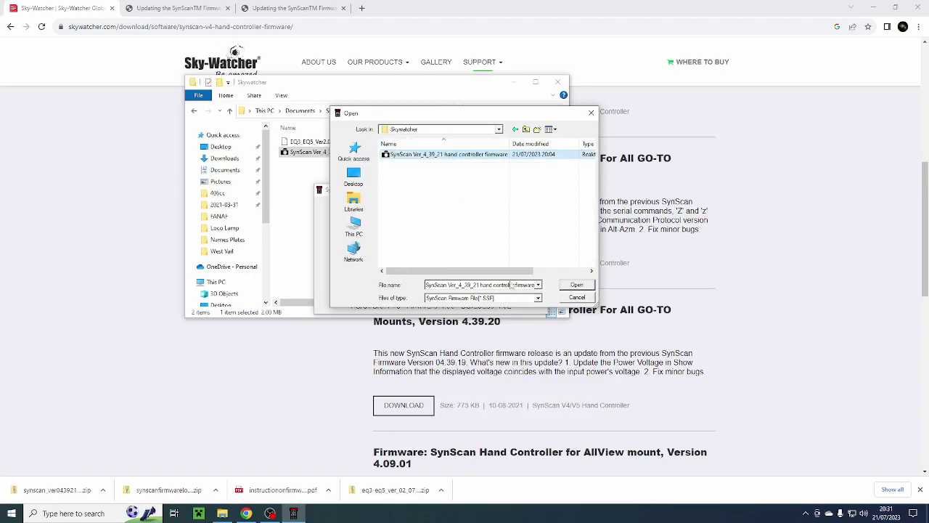
{"action": "left_click", "coordinate": [567, 286]}
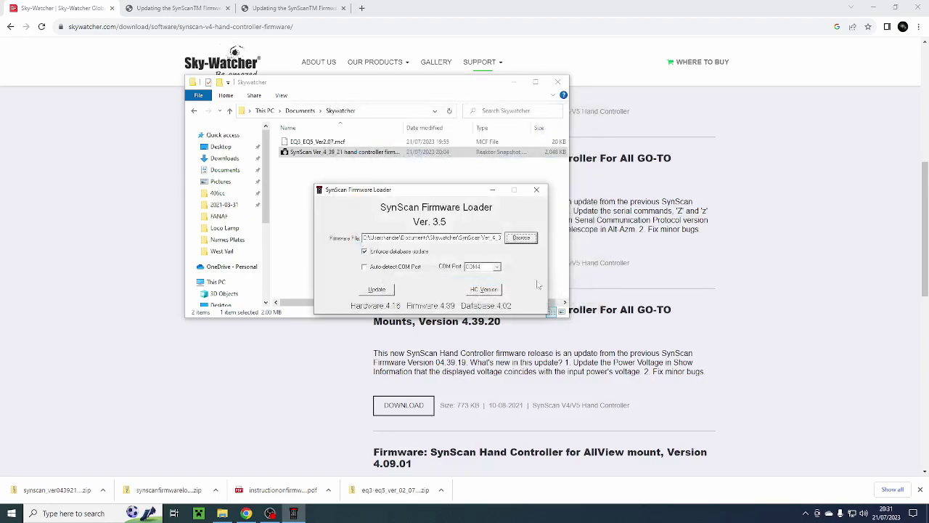
{"action": "left_click", "coordinate": [377, 290]}
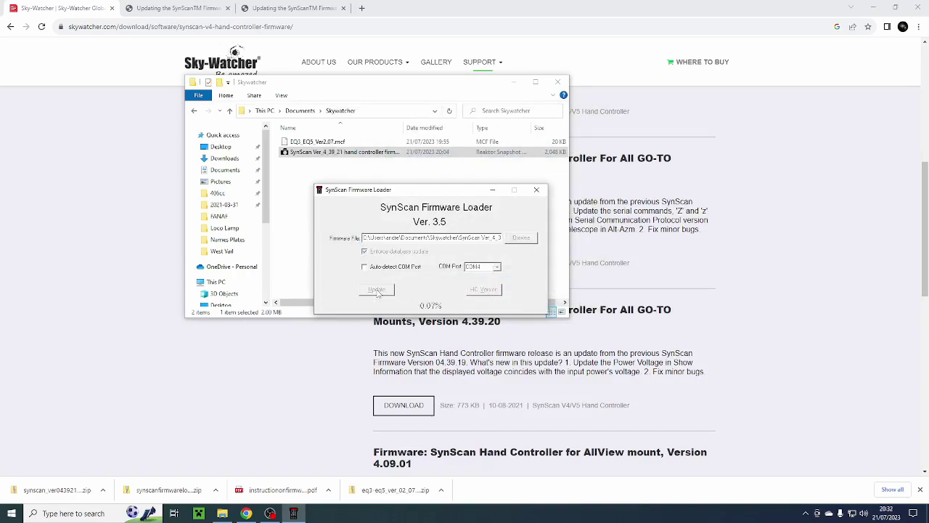